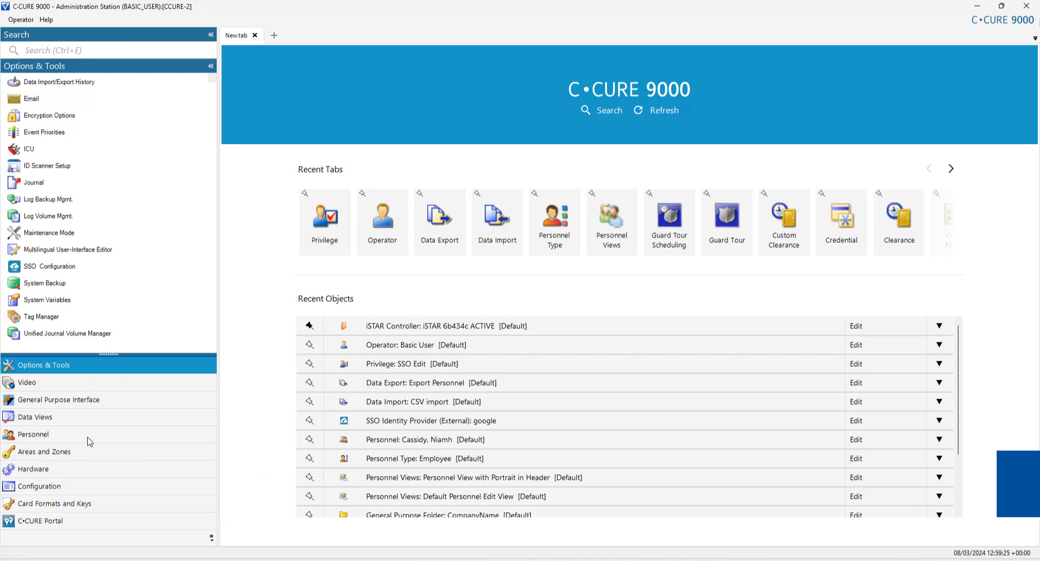
Step: Open a blank new Privilege editor from the Configuration pane's Privilege object type
left_click(39, 489)
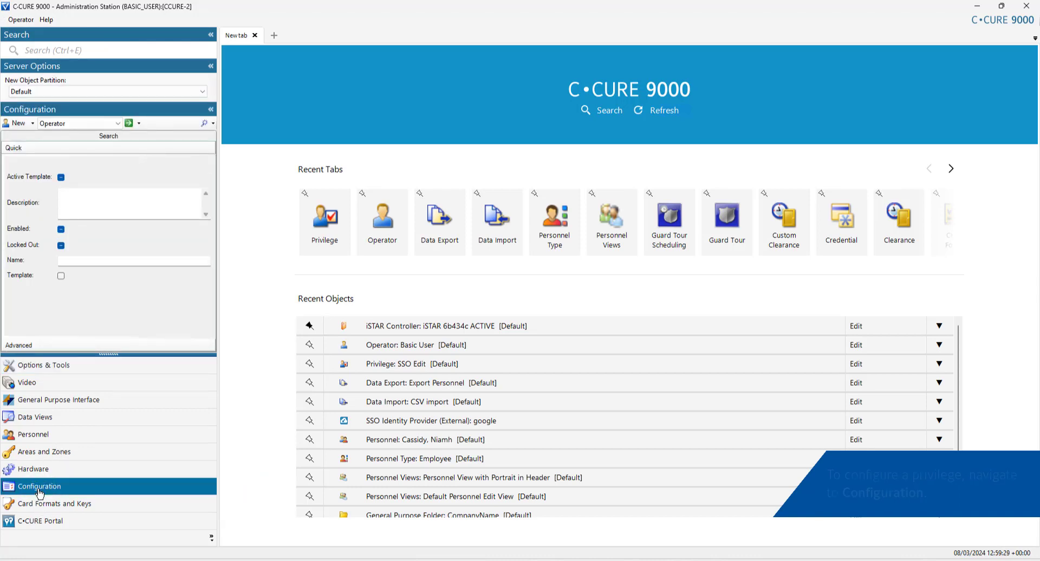
left_click(100, 127)
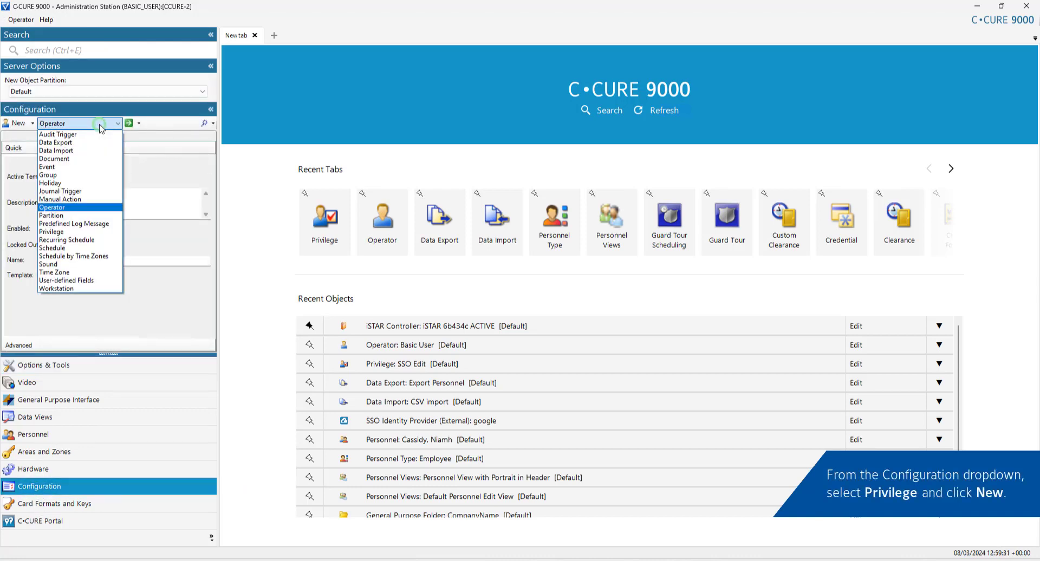
left_click(78, 232)
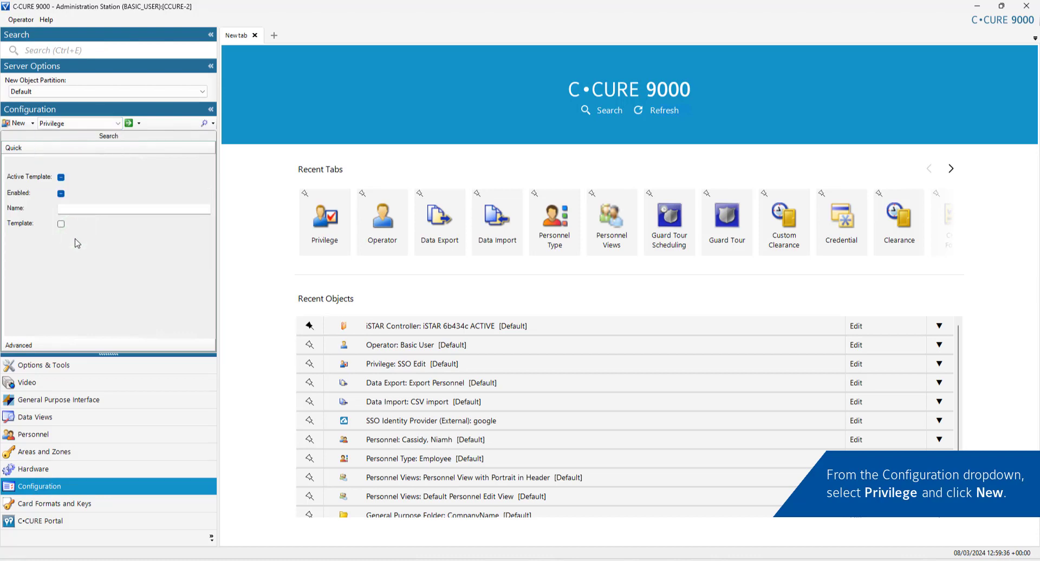
left_click(7, 124)
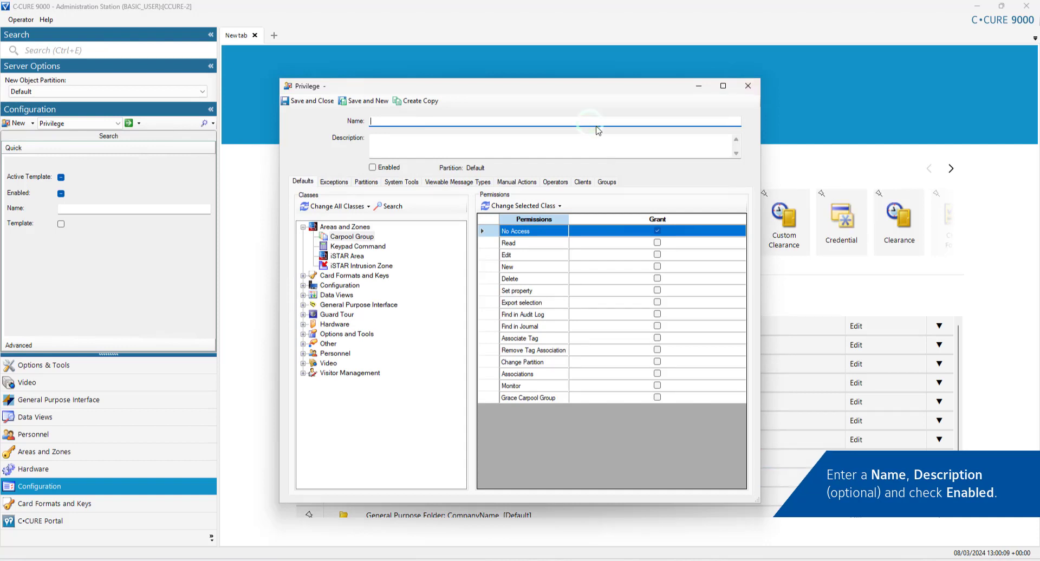
Step: Name the privilege 'SSO Configuration Access', enable it, and grant Show Option for the SSO Configuration tool
type("SSO Configuration ")
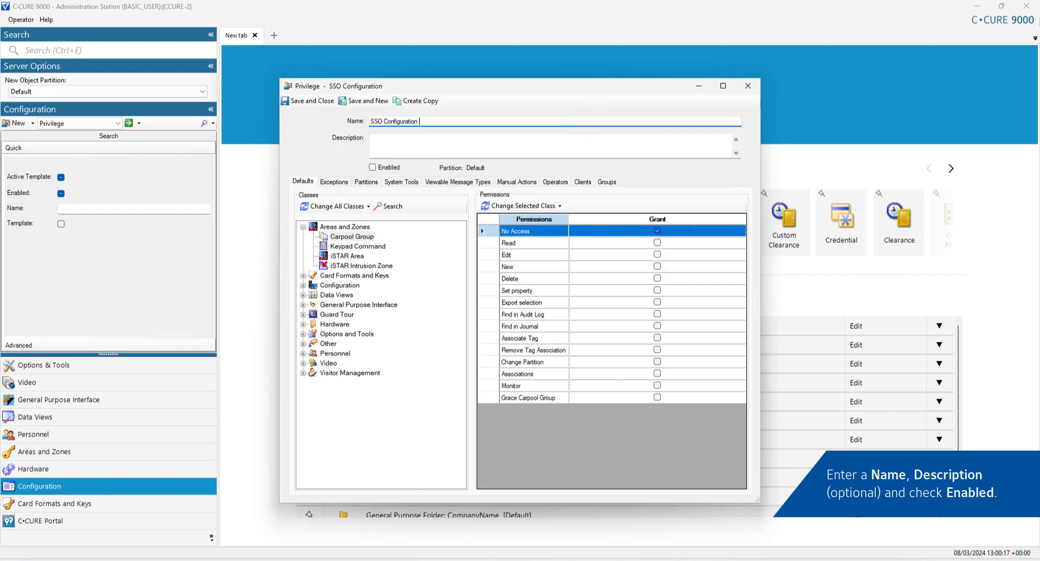
type("Access")
left_click(372, 168)
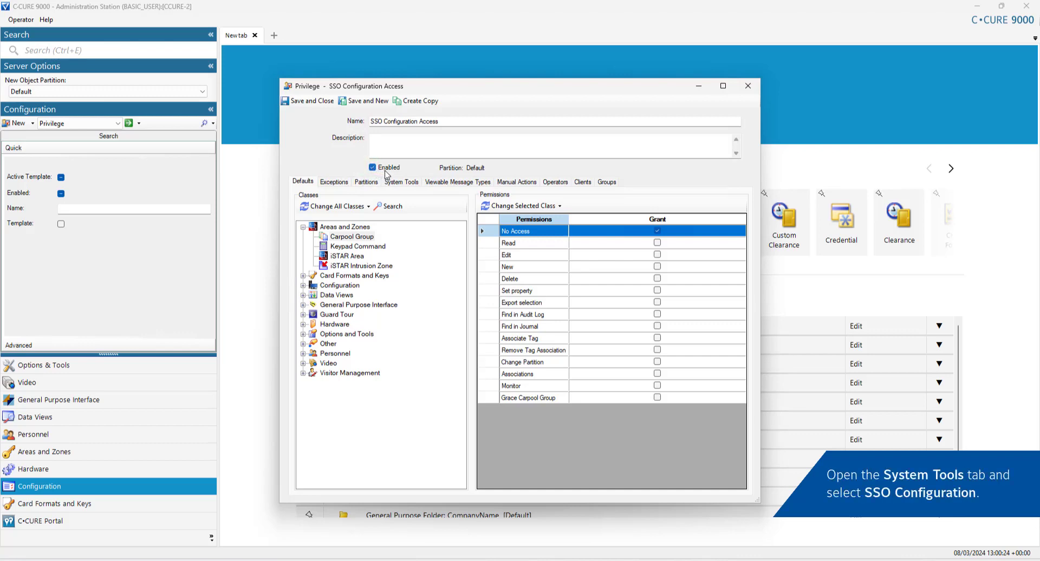
left_click(401, 185)
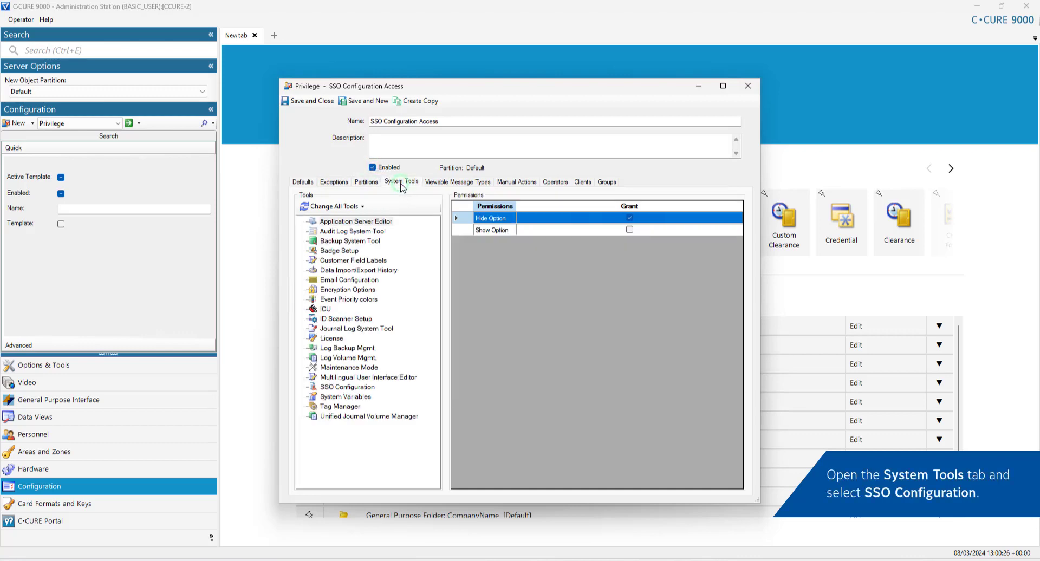
left_click(362, 388)
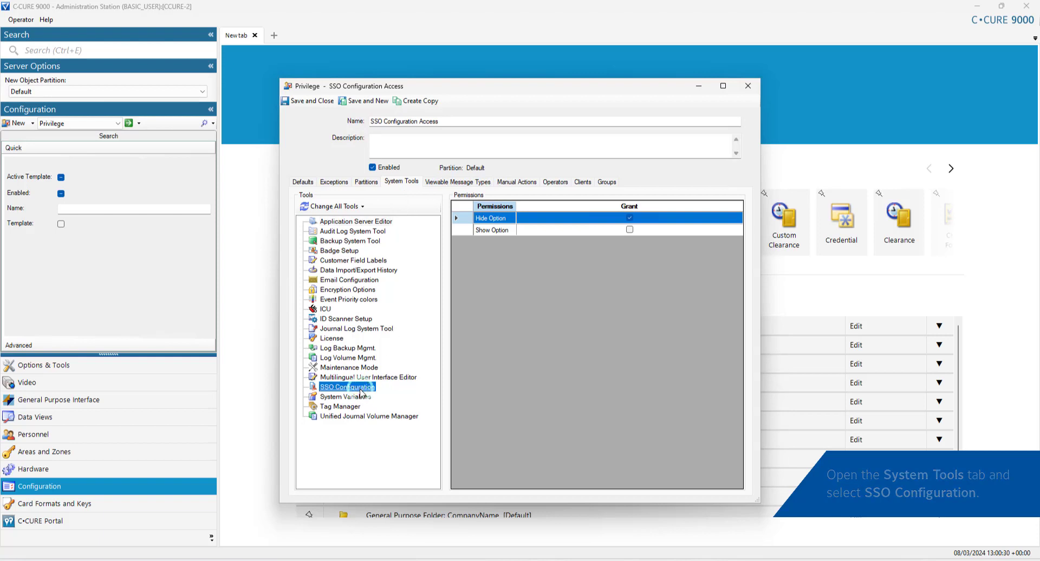
left_click(629, 230)
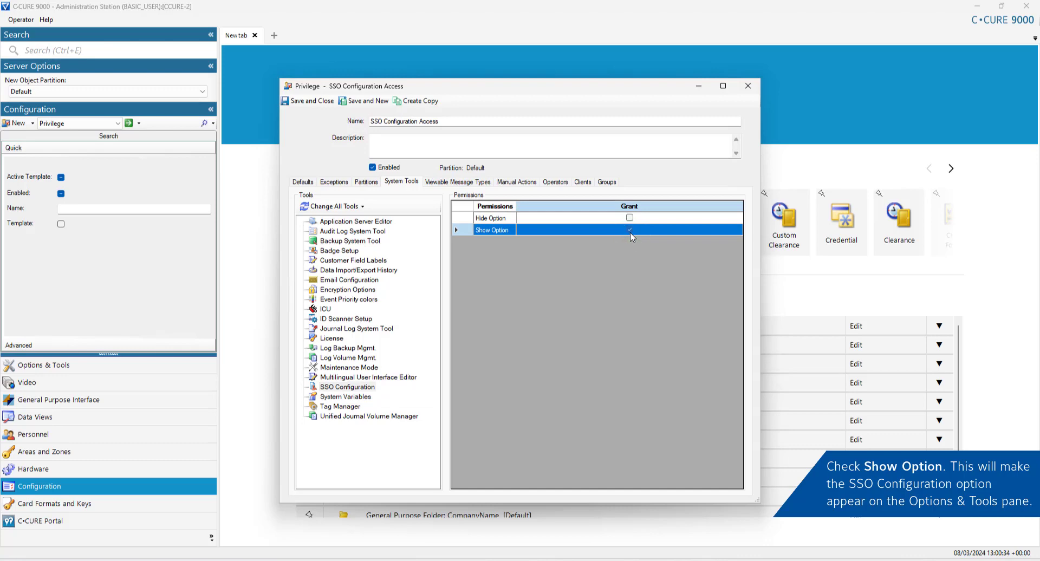
Step: Grant Edit, New, Delete and Find in Audit Log on the SSO Identity Provider (External) class
left_click(303, 182)
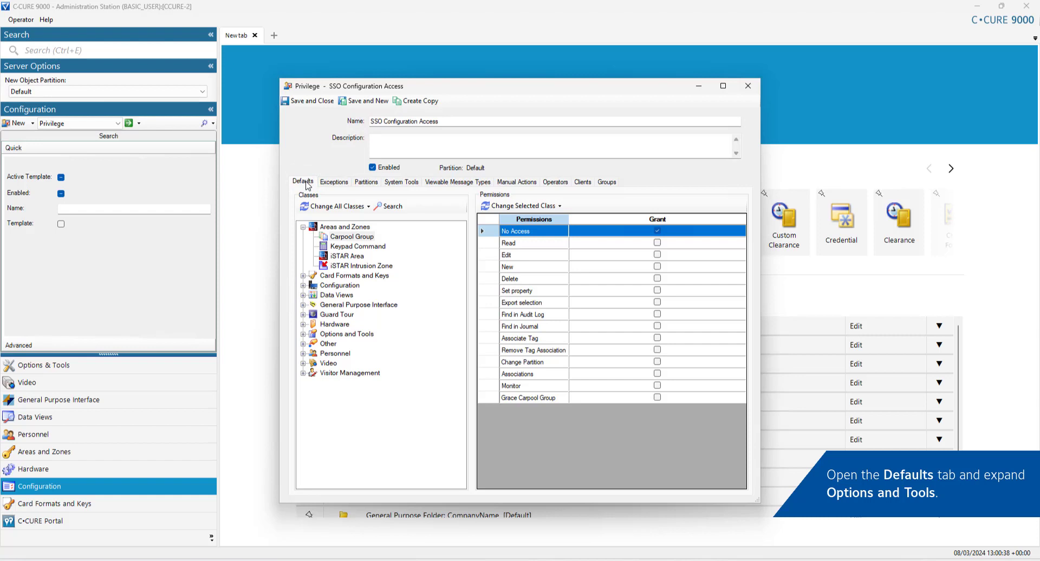
left_click(303, 334)
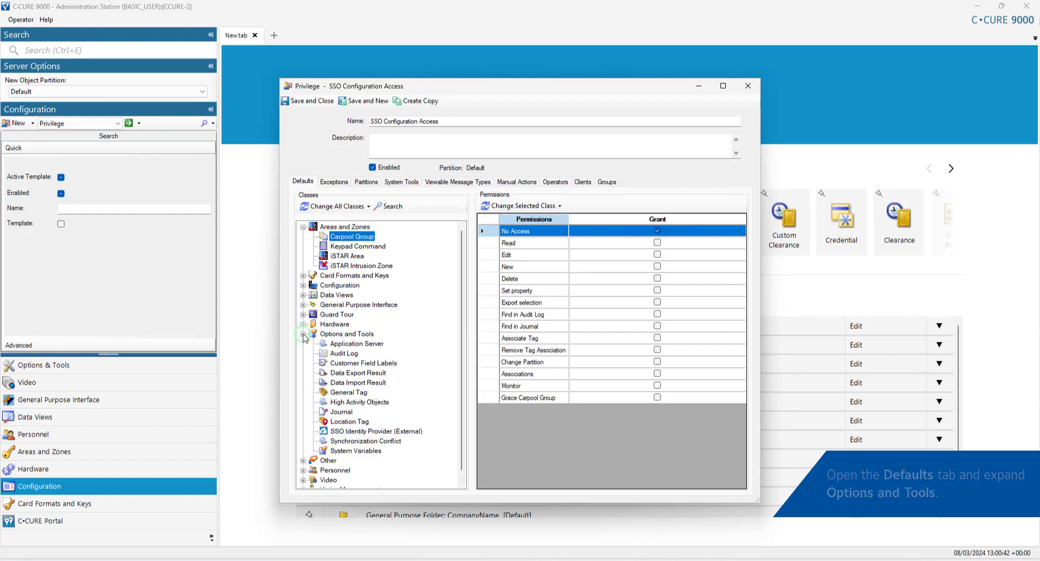
left_click(377, 432)
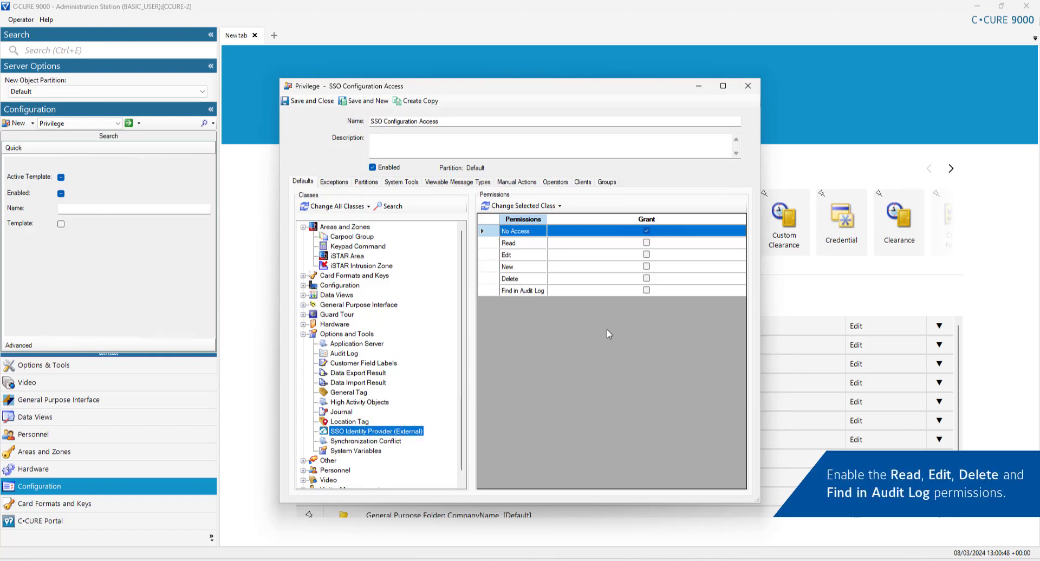
left_click(646, 255)
left_click(646, 266)
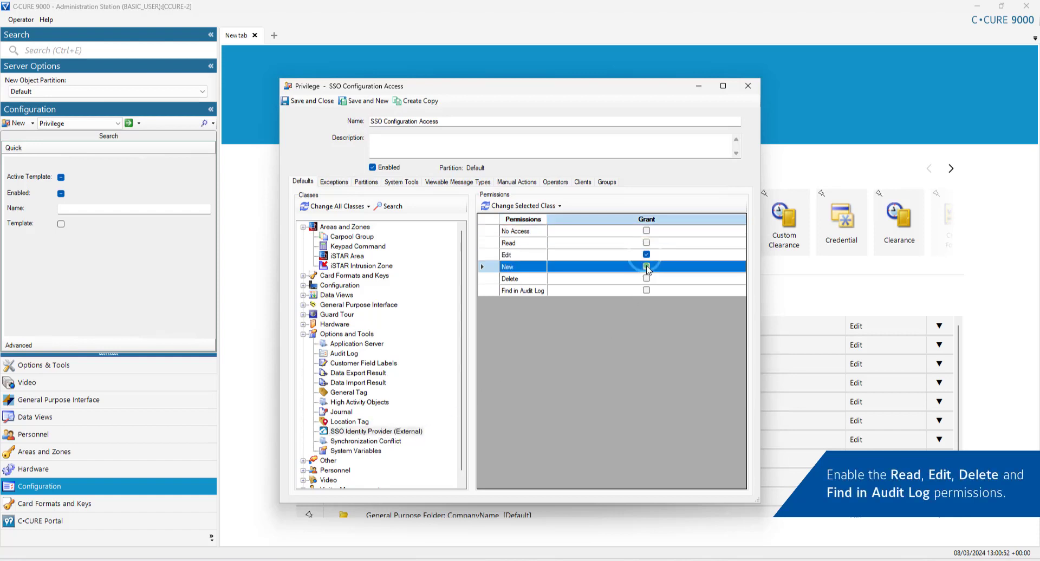
left_click(647, 278)
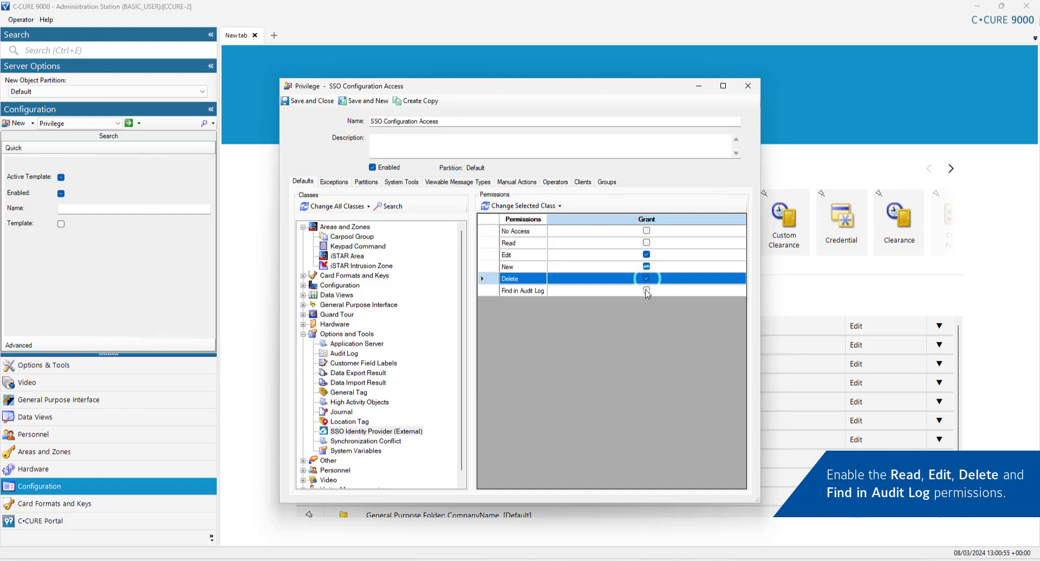
left_click(646, 290)
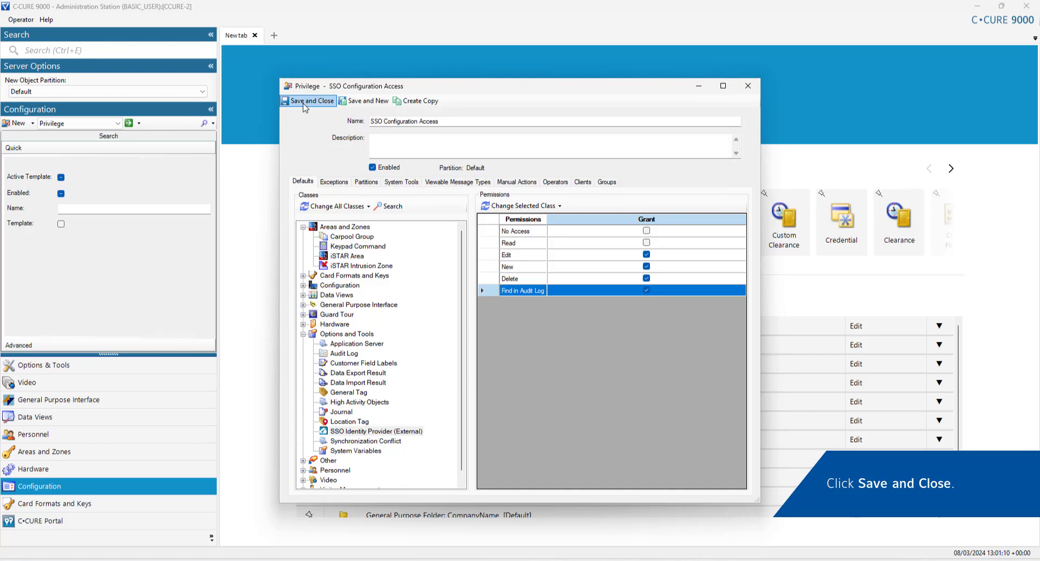
Step: Save and close the privilege, then open a blank new Operator editor
left_click(304, 103)
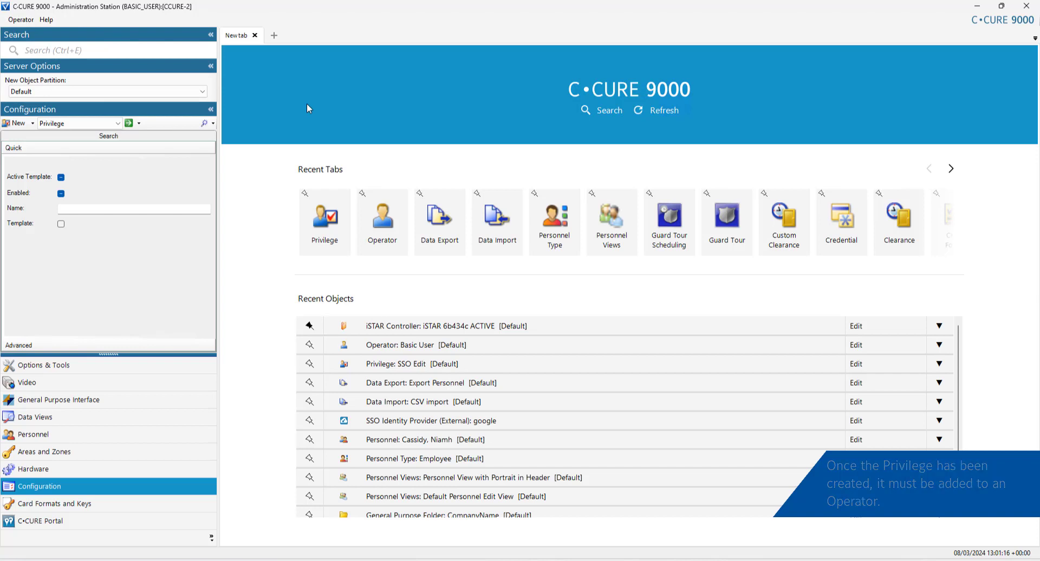
left_click(118, 123)
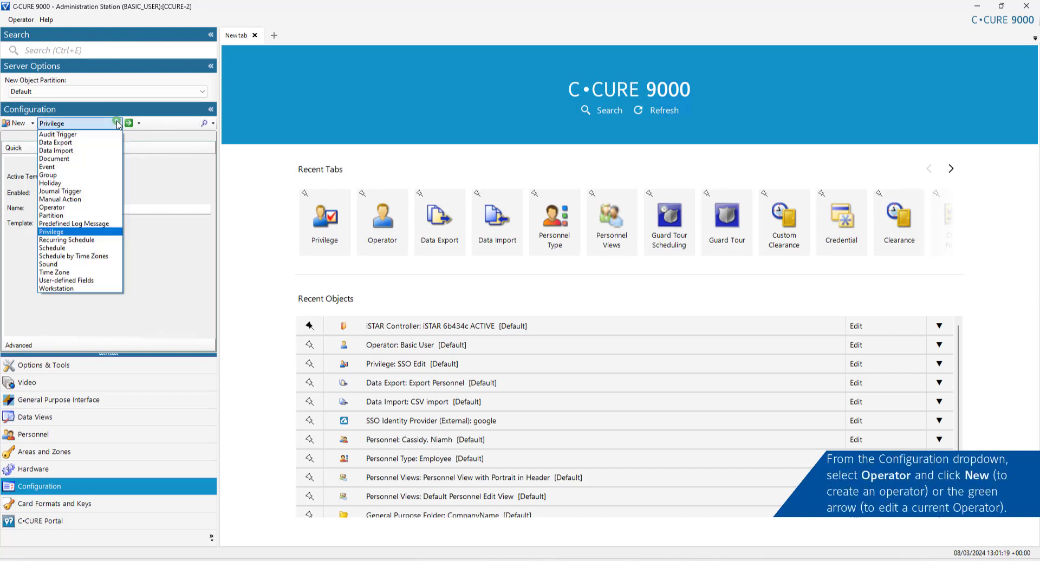
left_click(96, 207)
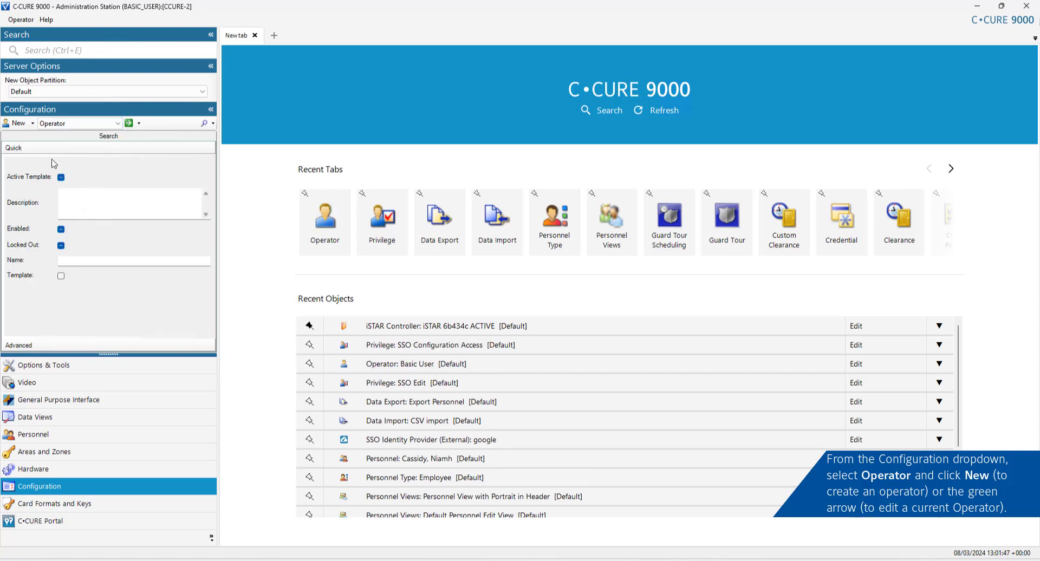
left_click(19, 123)
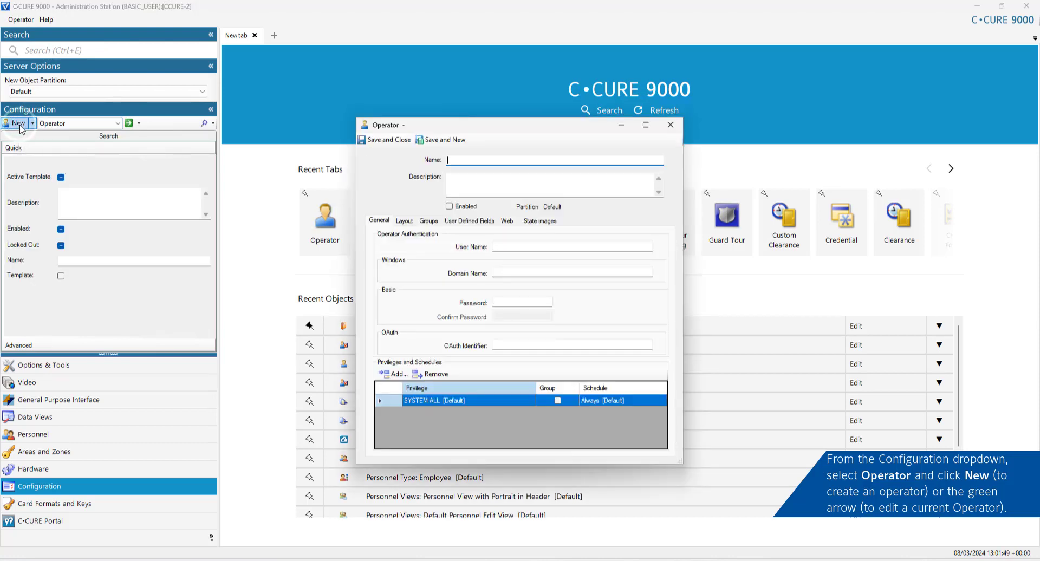
Step: Name the operator 'SSO Configuration Operator', enable it, and set its user name to SSOOPERATOR
left_click(526, 160)
type("S")
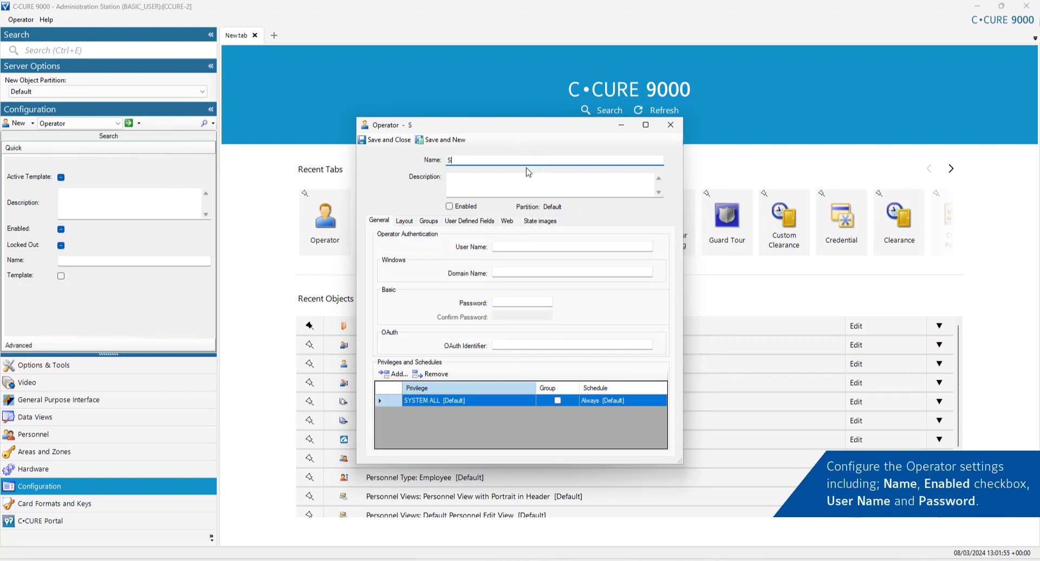
type("SO Configuration Operator")
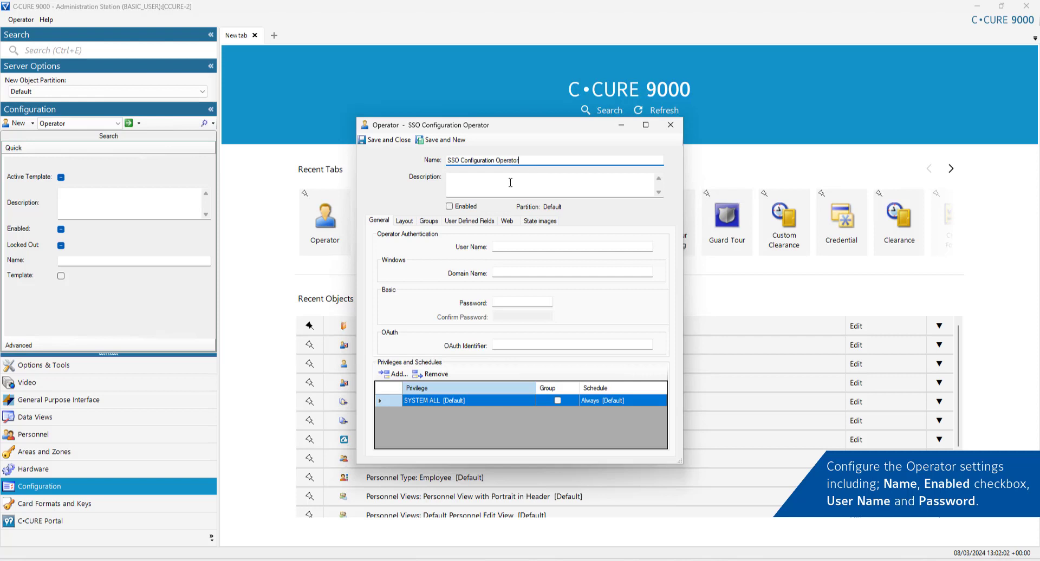
left_click(449, 207)
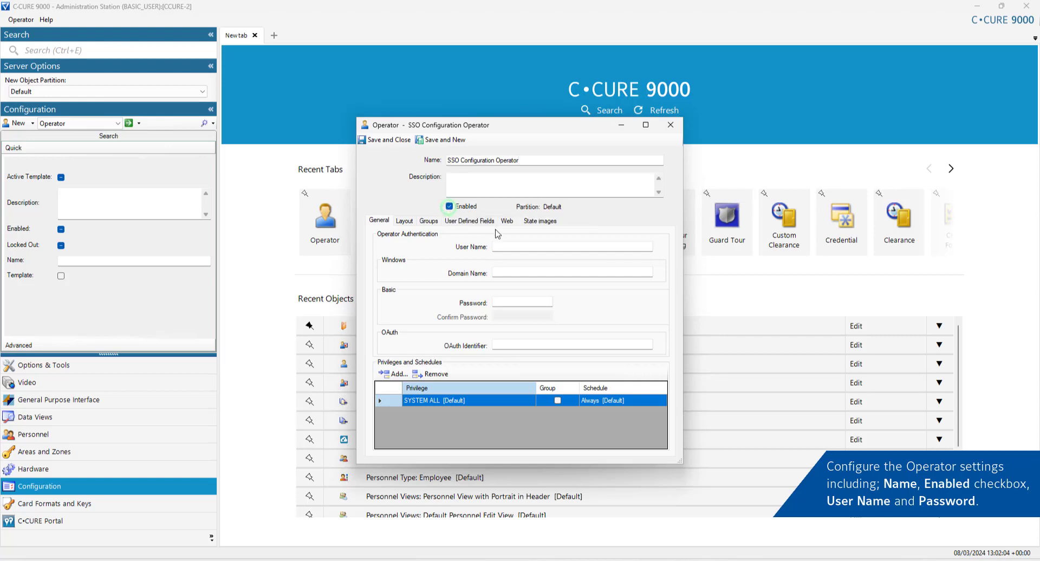
left_click(518, 246)
type("SSOOPERATOR")
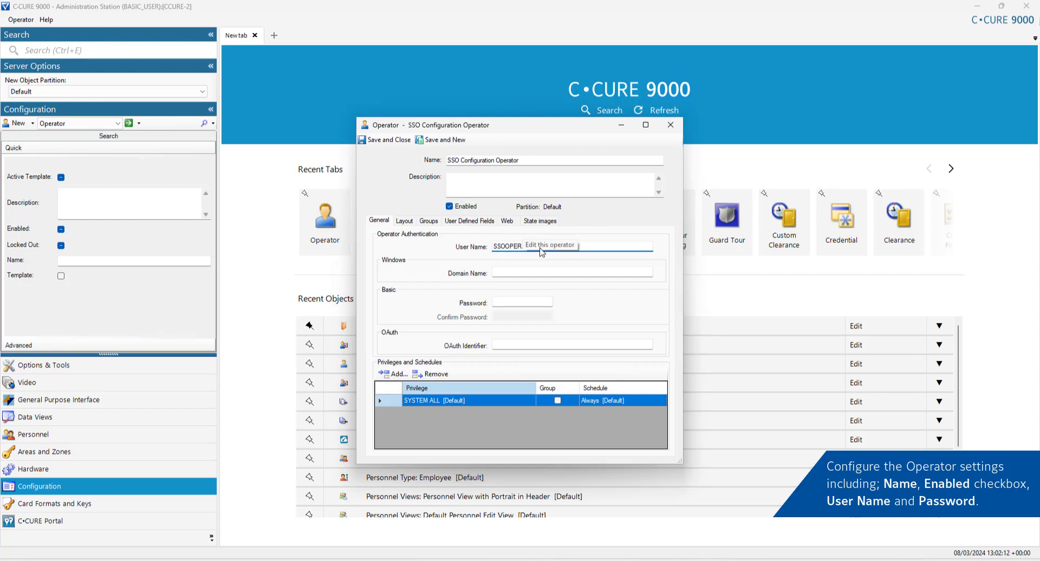
Step: Enter and confirm the operator's password, and set the OAuth identifier to 'user'
left_click(528, 301)
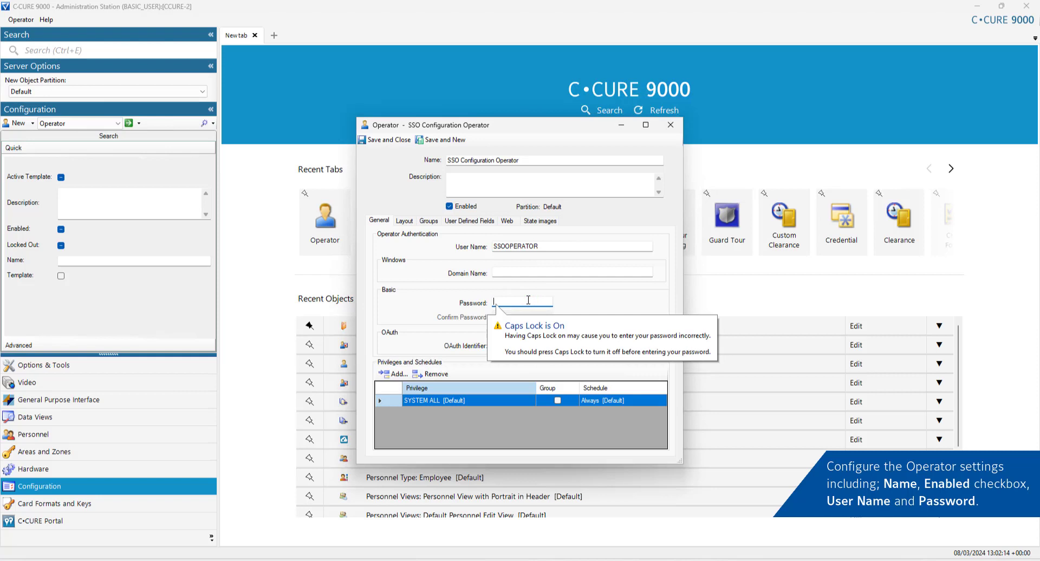
type("Password1")
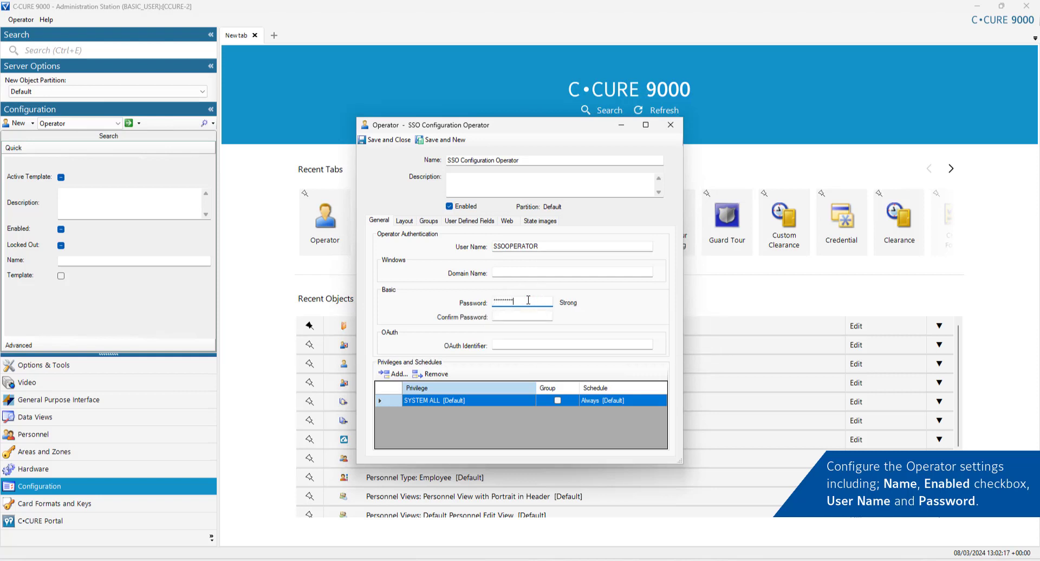
type("!")
key("Tab")
type("Pa")
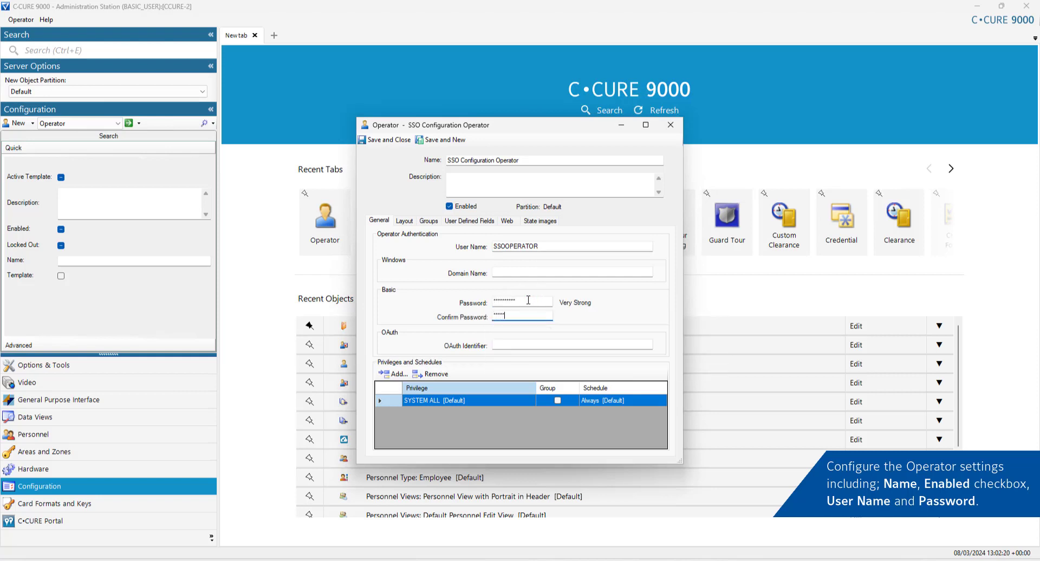
type("ssword1!")
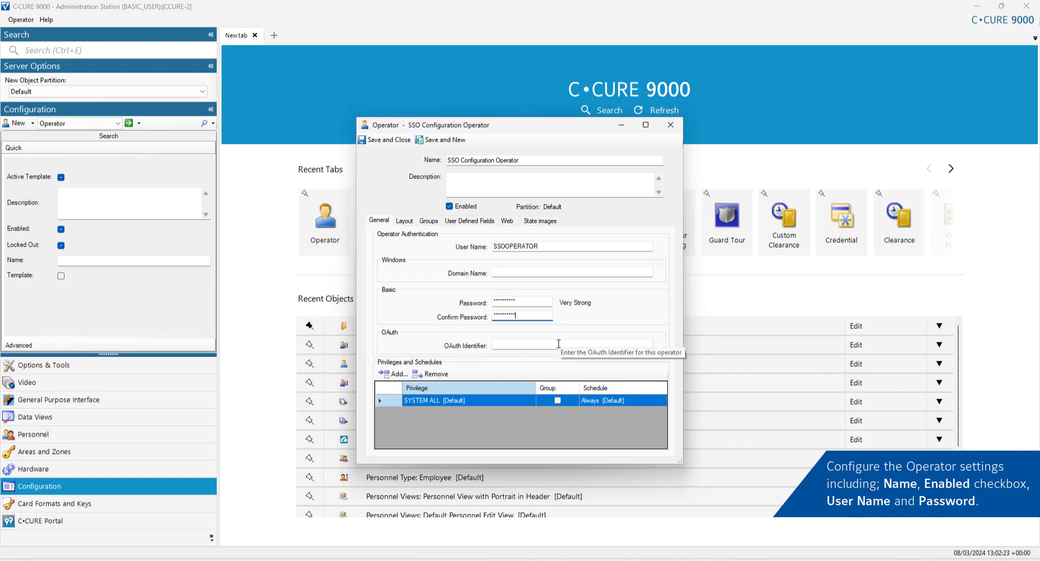
left_click(559, 344)
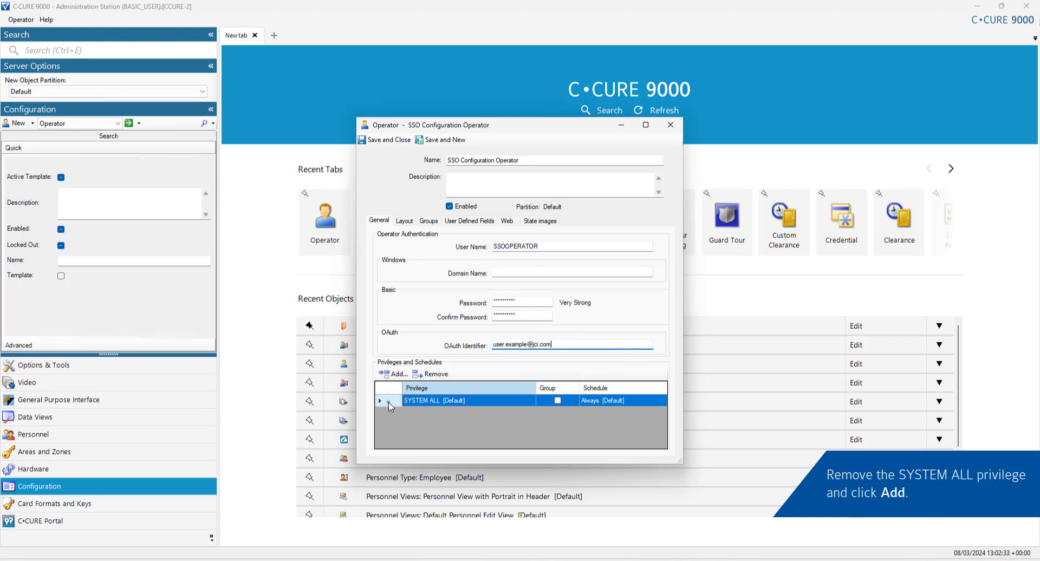
Step: Swap the operator's SYSTEM ALL privilege for SSO Configuration Access and save the operator
left_click(431, 373)
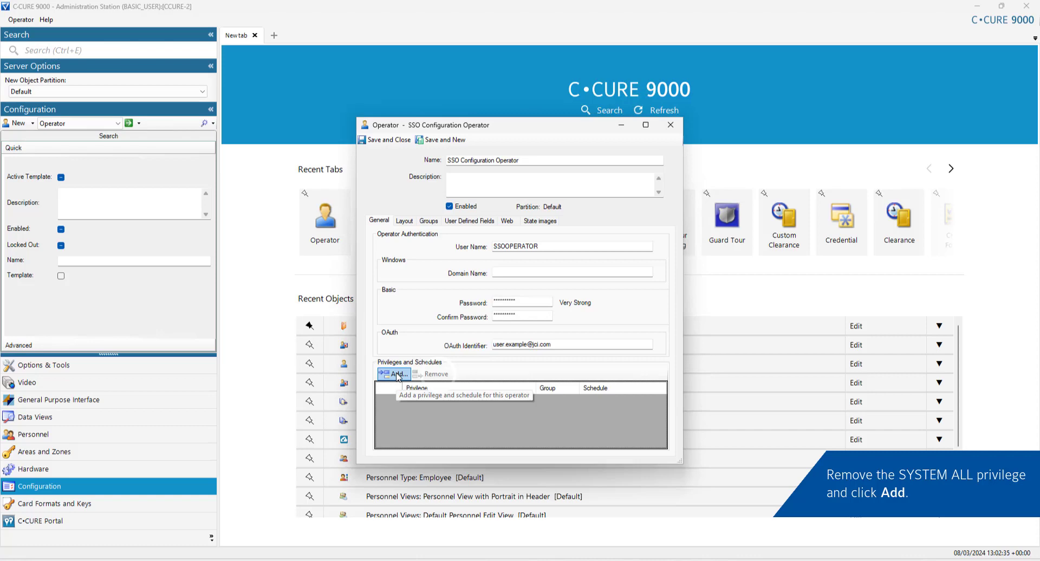
left_click(397, 374)
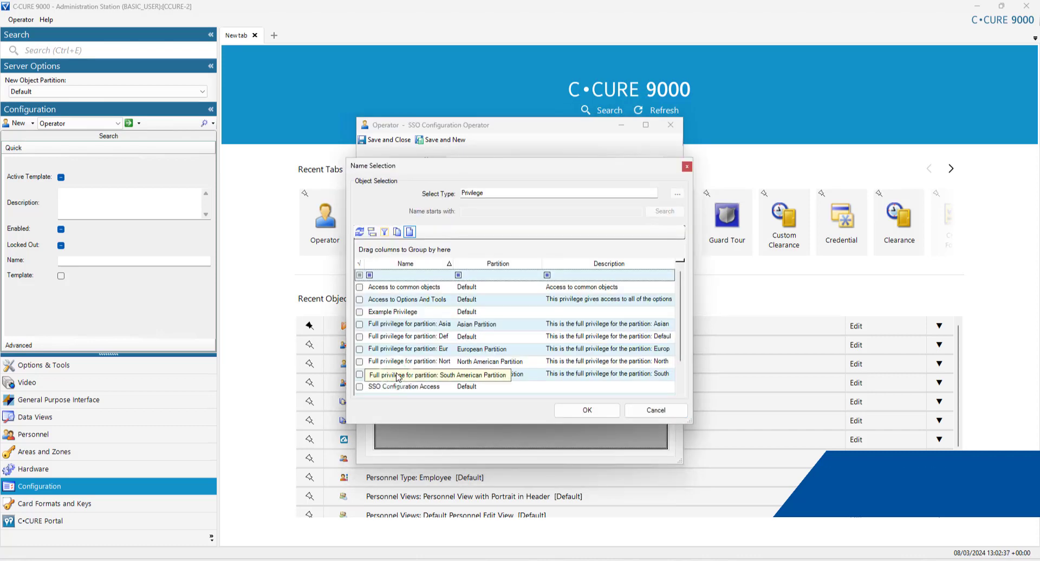
scroll(468, 354, "down", 1)
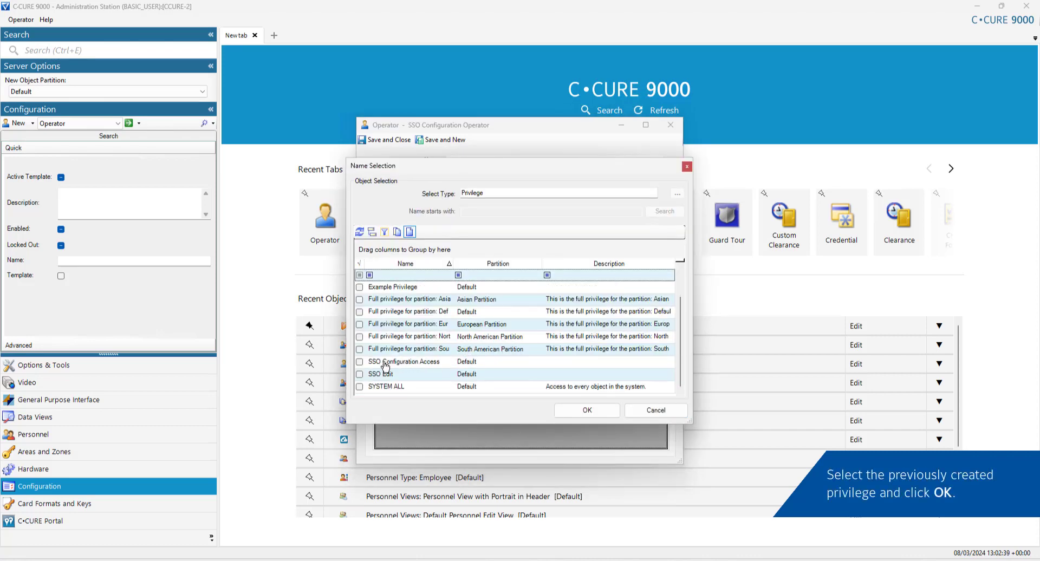
left_click(359, 362)
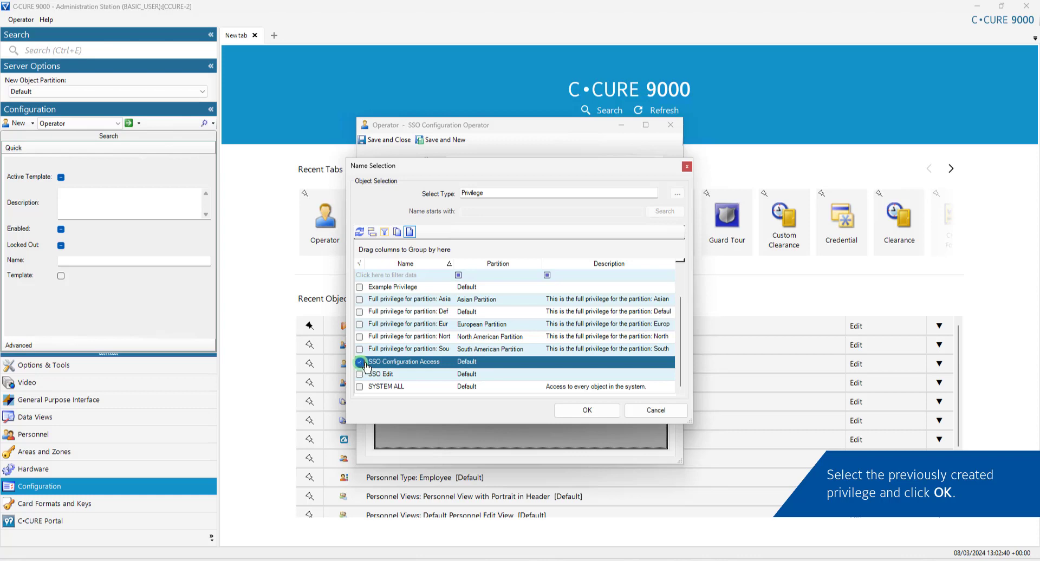
left_click(577, 412)
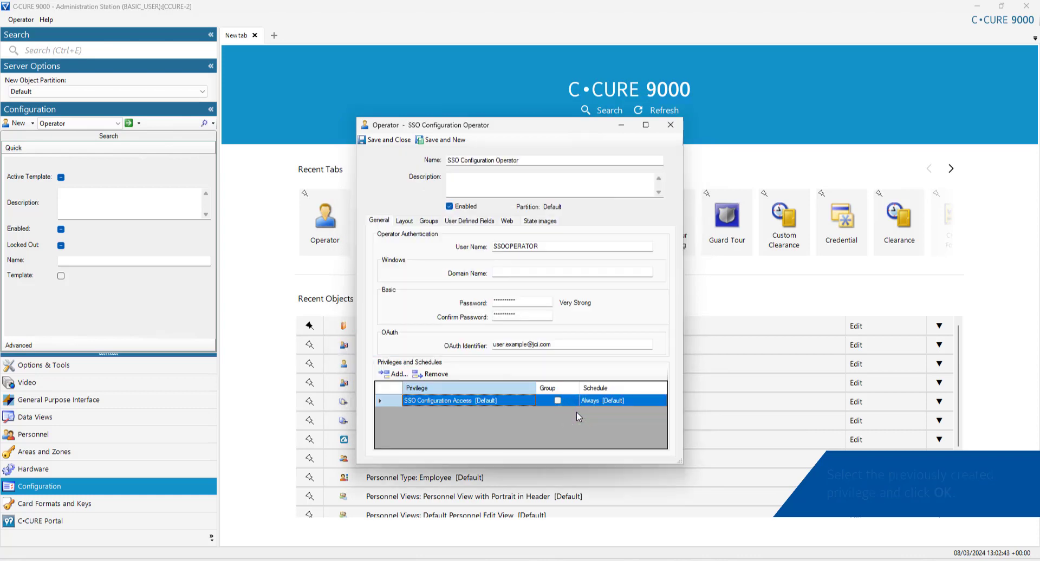
left_click(385, 139)
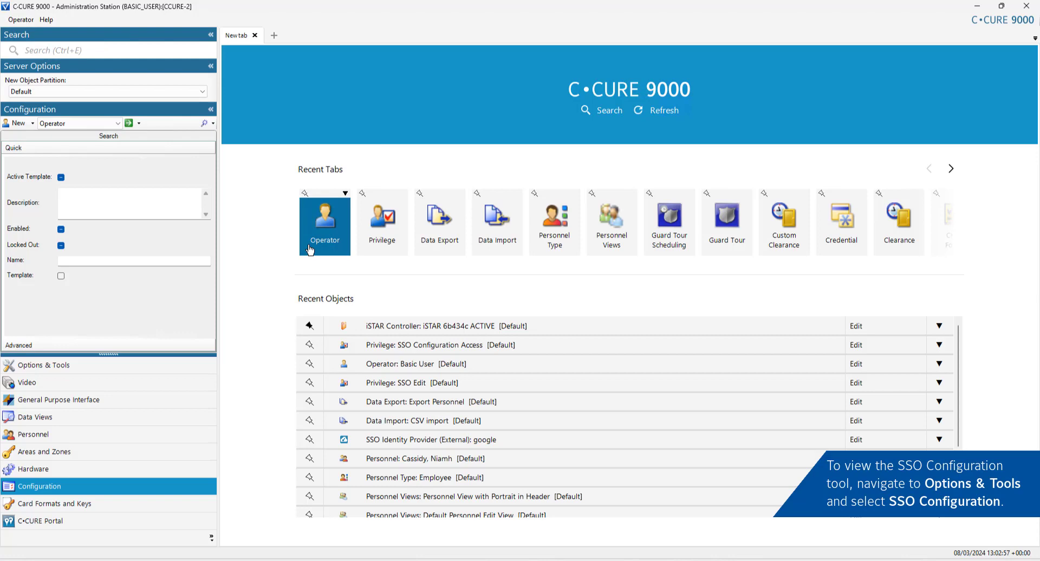
Step: Open SSO Configuration from Options & Tools and add an Authentication Scheme column to the provider list
left_click(180, 367)
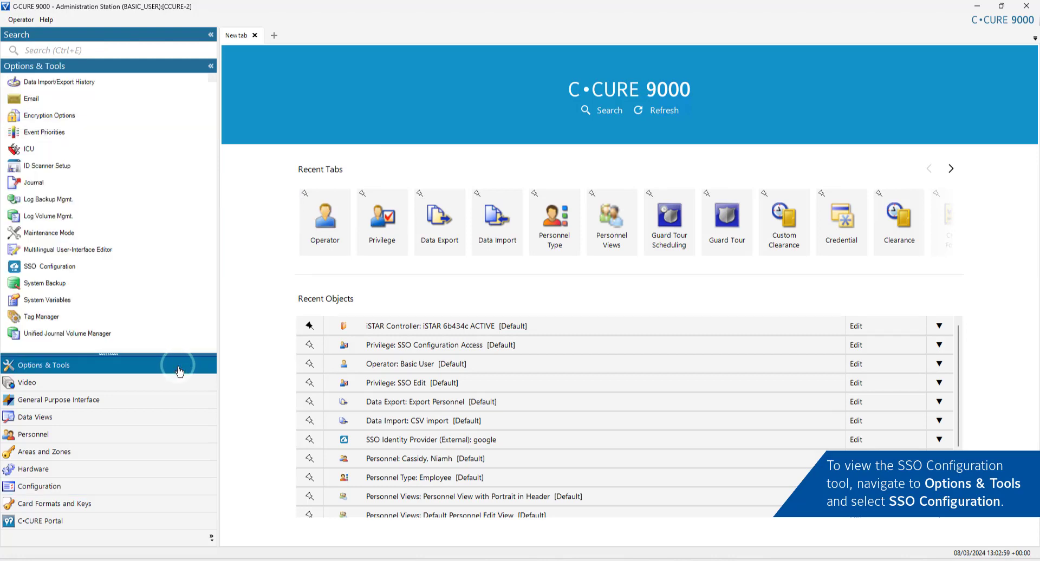
left_click(145, 270)
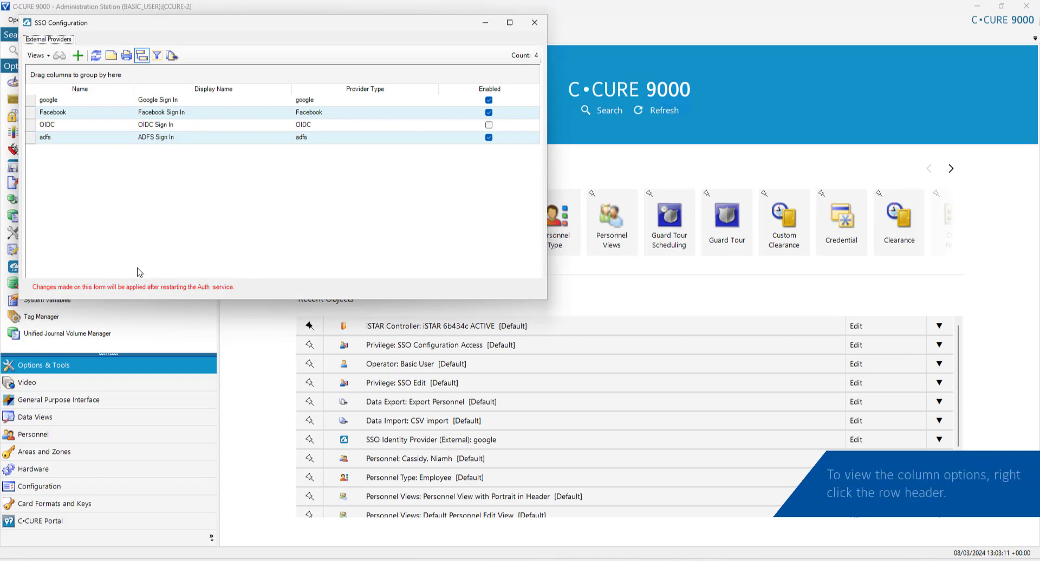
right_click(122, 90)
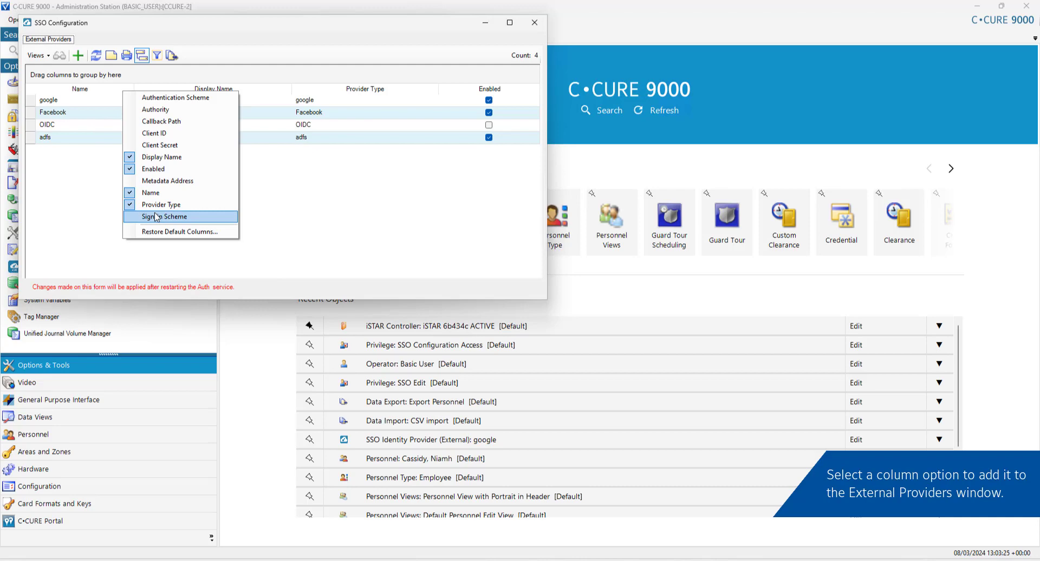
left_click(160, 97)
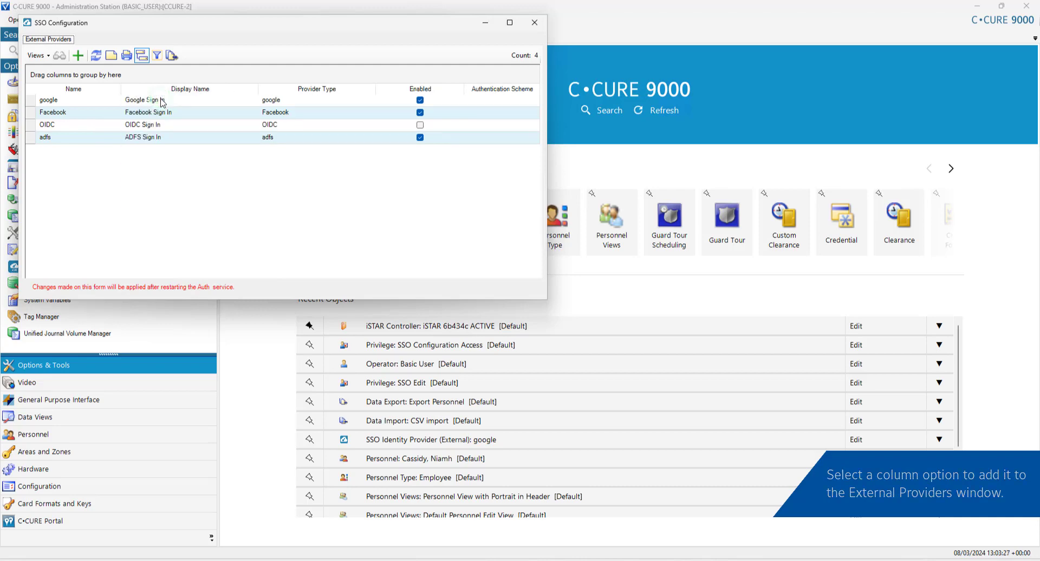
left_click(91, 101)
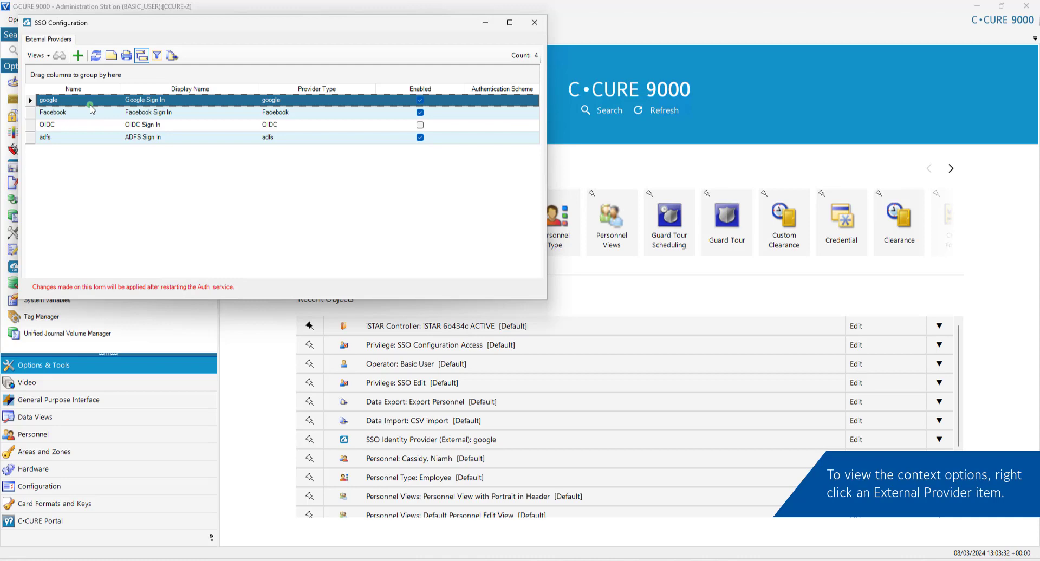
right_click(93, 105)
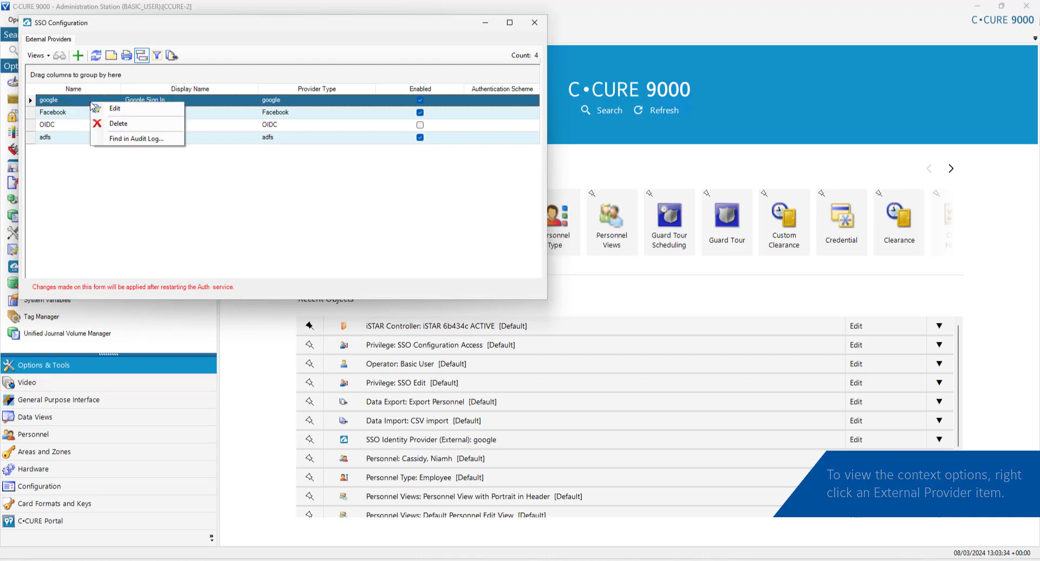
left_click(155, 110)
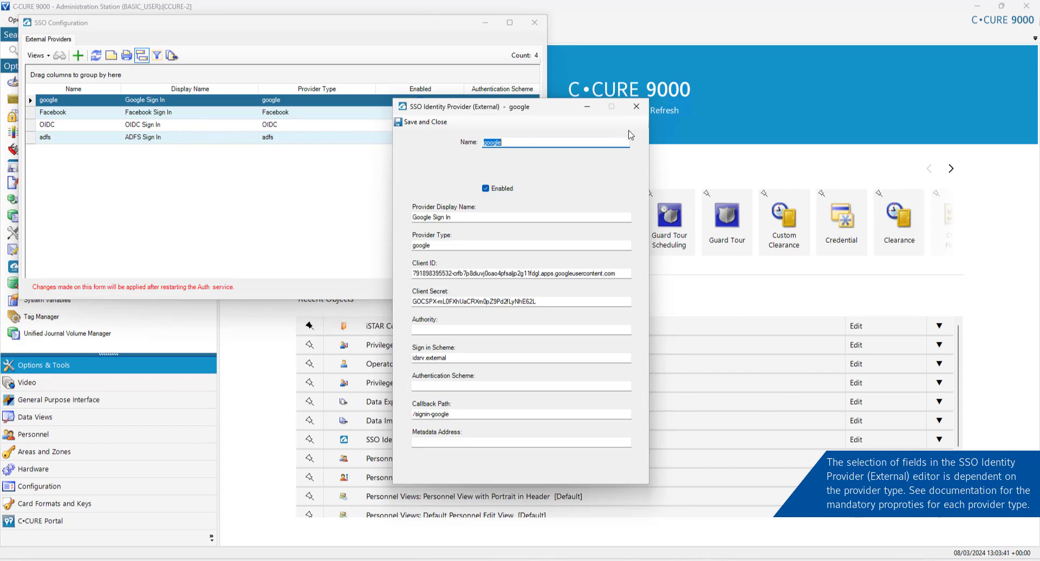
left_click(632, 111)
Step: Start a new SSO Identity Provider (External) record from the SSO Configuration toolbar
left_click(77, 56)
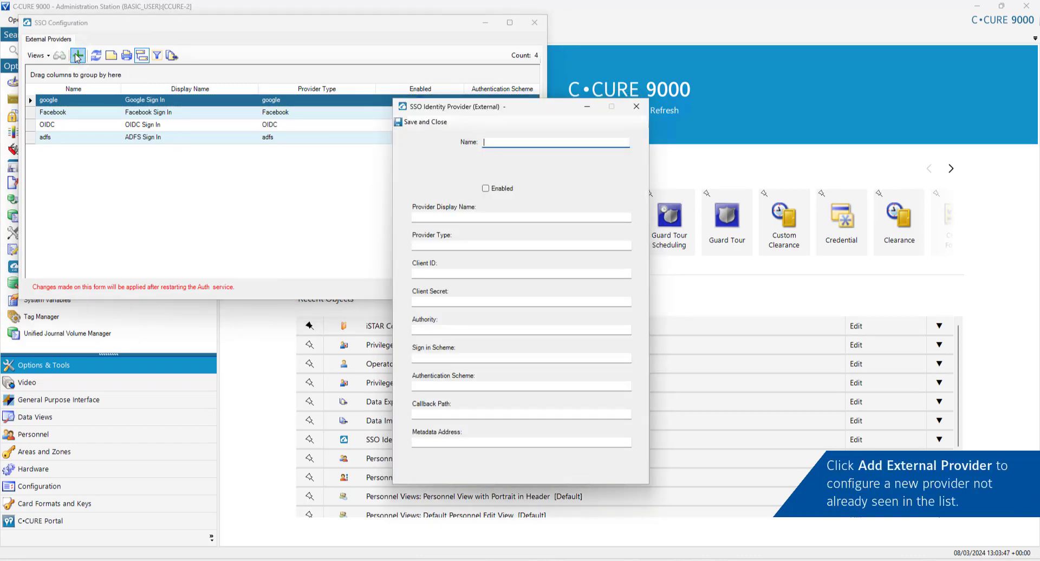